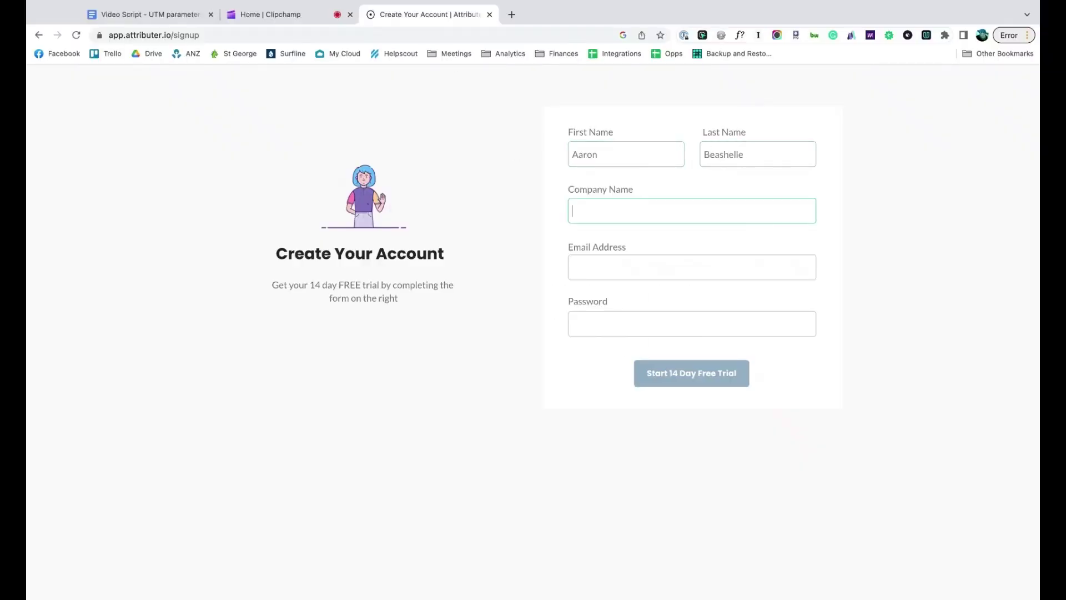
type("Beashelle Corp")
Enter the company name, email and password, then submit the Attributer trial signup form
key("Tab")
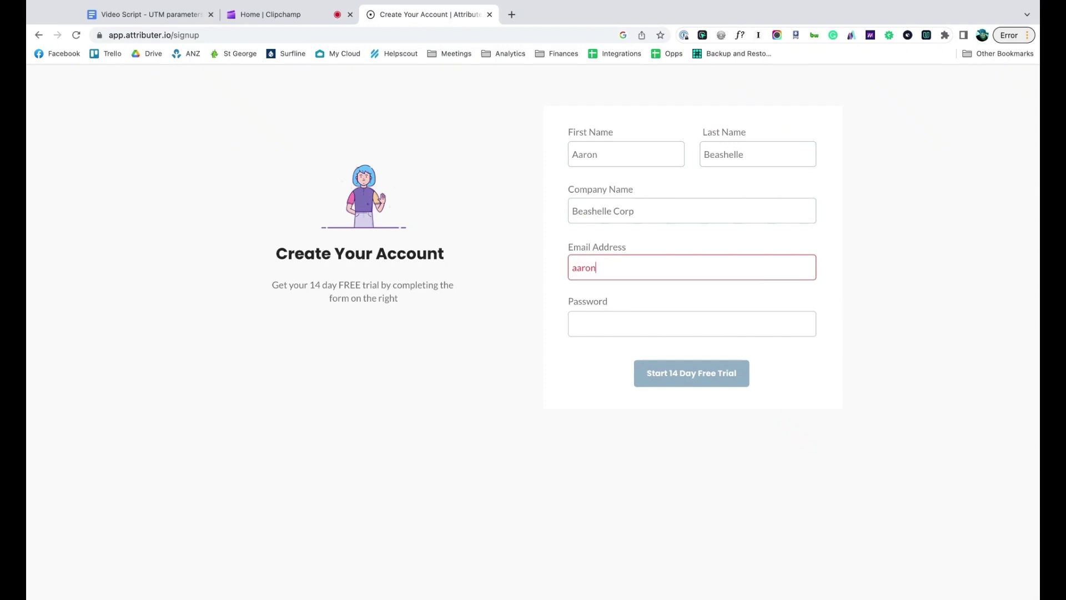
key("Tab")
type("******")
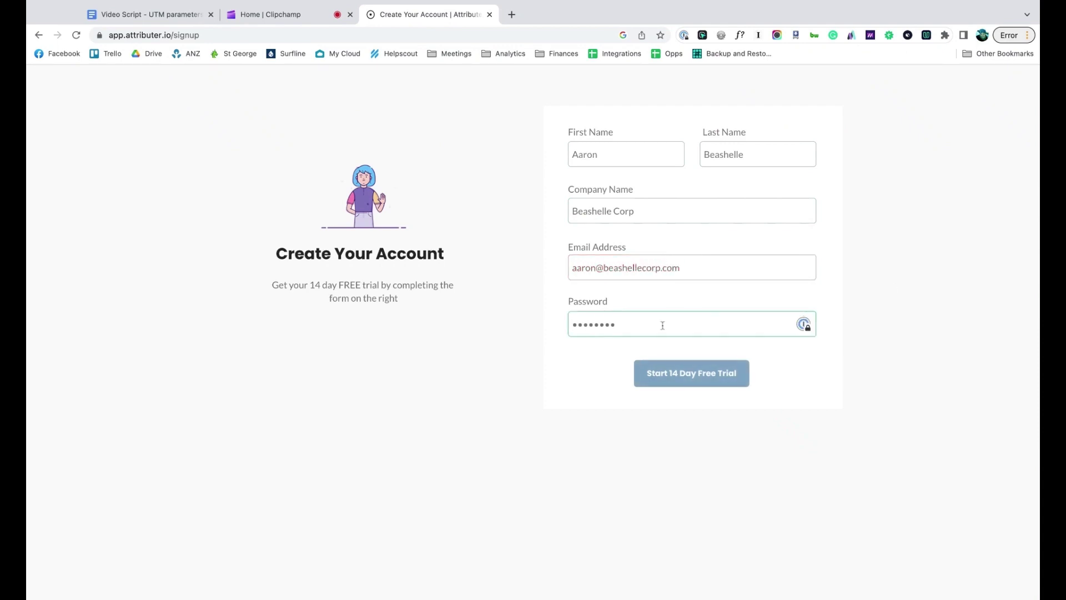
key("Return")
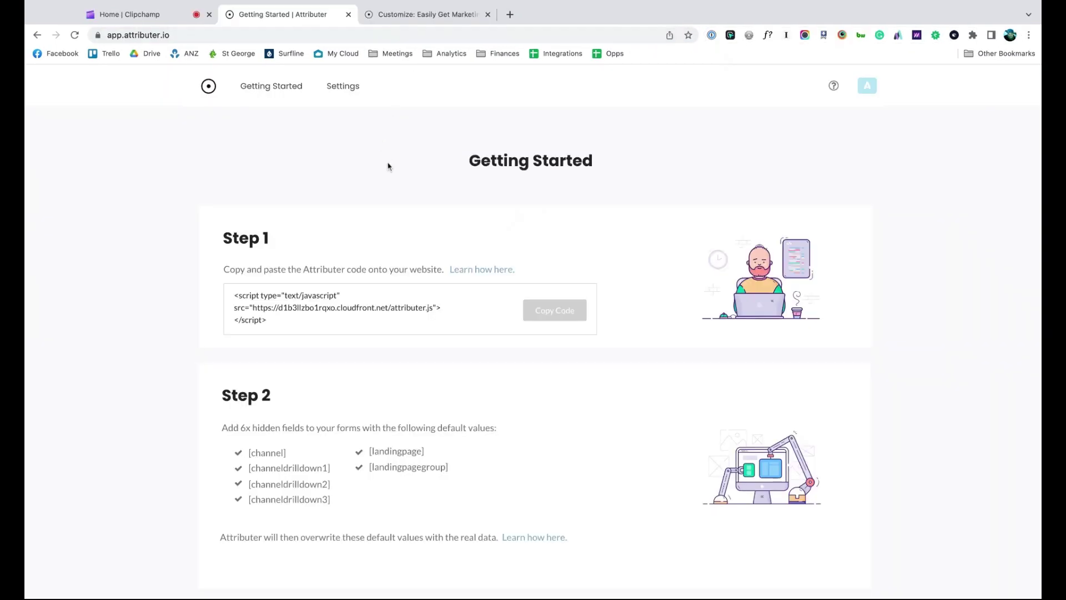
Paste the copied Attributer tracking script into the Customizer's Head Code and publish it
left_click(548, 311)
left_click(426, 14)
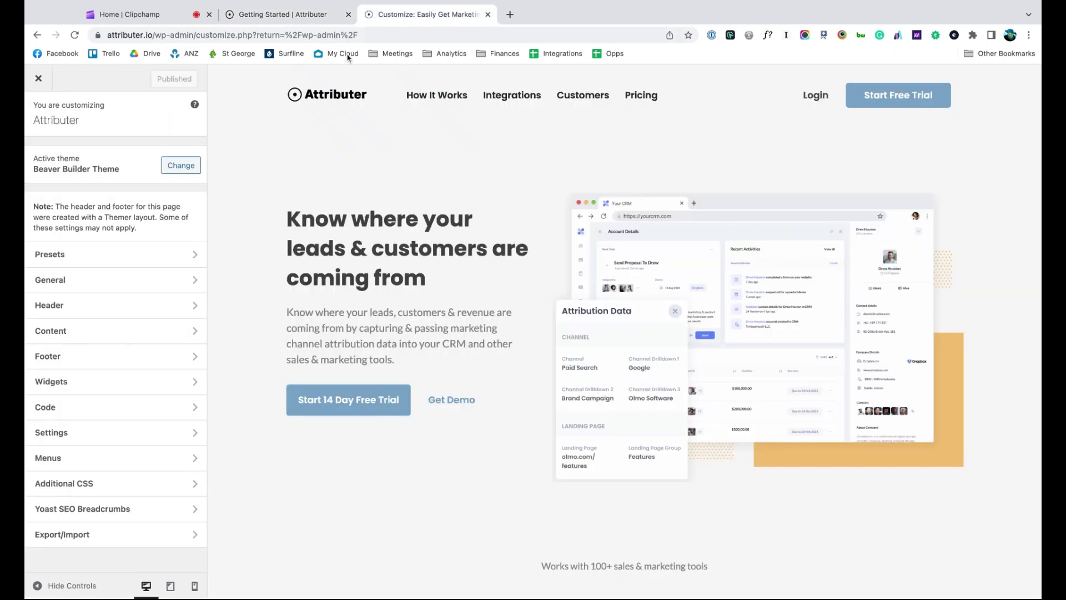
left_click(100, 409)
left_click(117, 181)
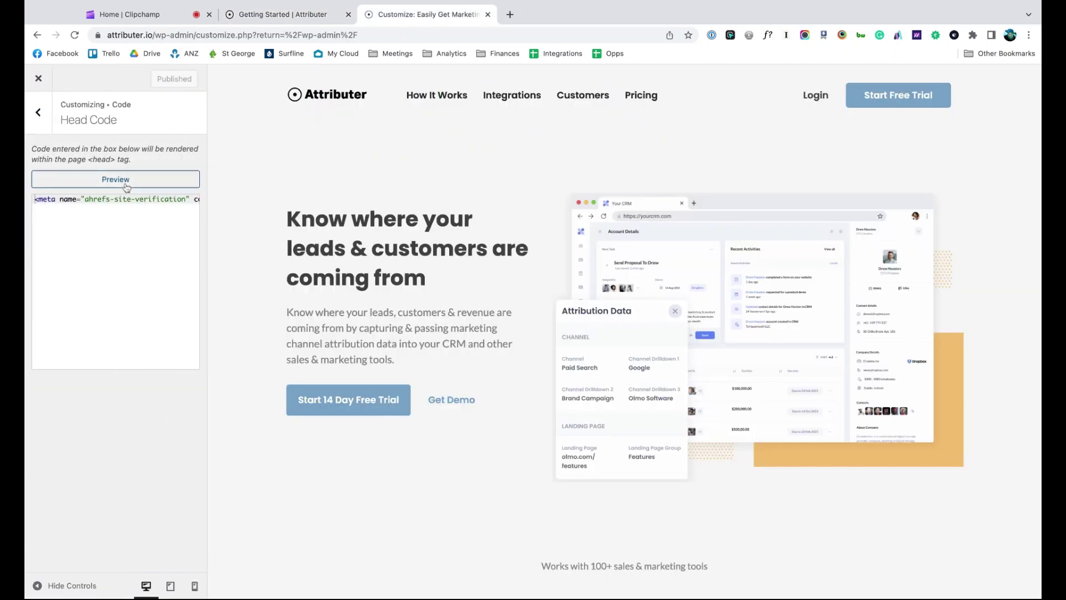
left_click(115, 249)
key("ctrl+v")
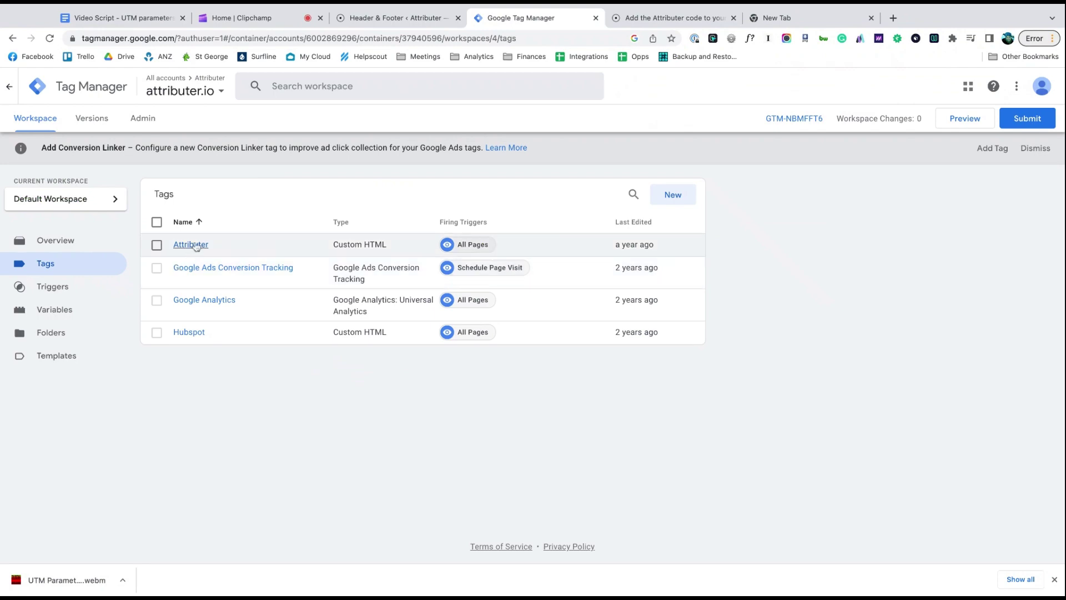
left_click(191, 244)
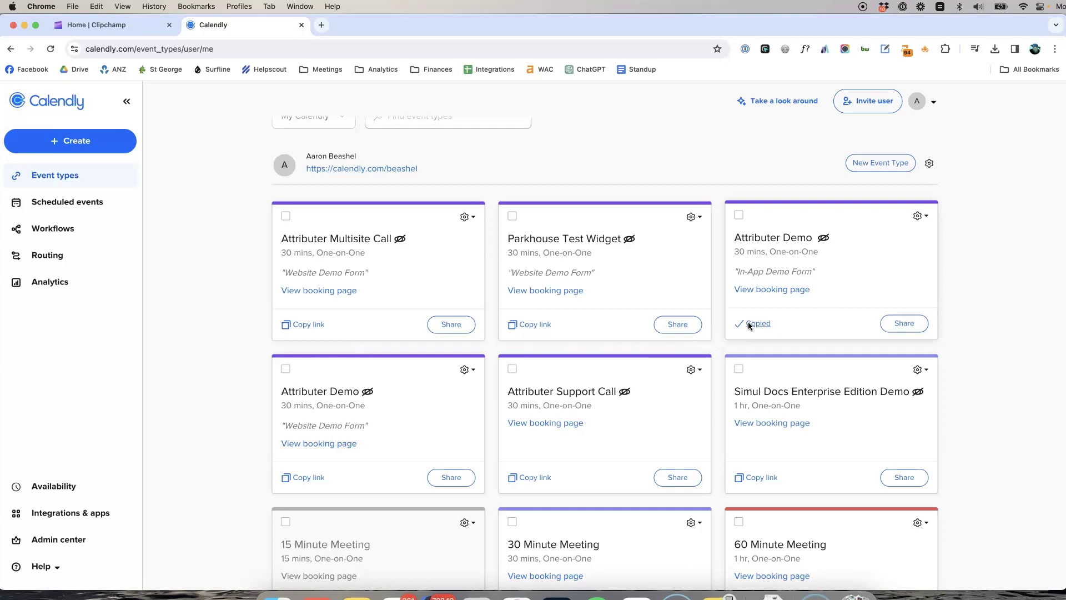
Switch to the Attributer help article on setting up Calendly
key("ctrl+Tab")
scroll(114, 134, "down", 3)
scroll(115, 134, "down", 10)
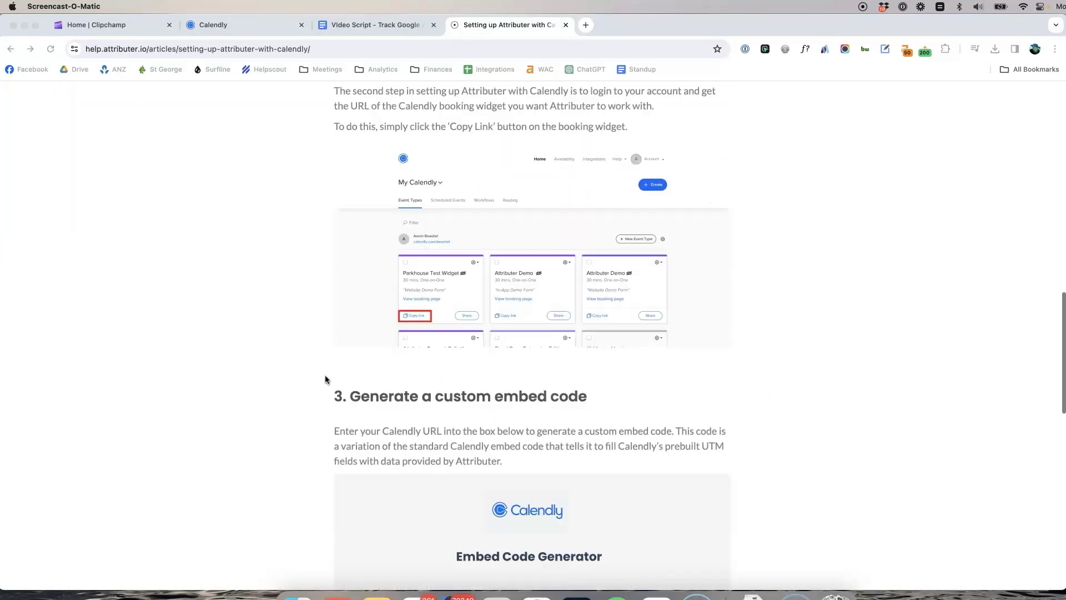
scroll(326, 379, "down", 3)
scroll(326, 380, "down", 3)
Generate a custom embed code from the copied Calendly booking link
left_click(456, 247)
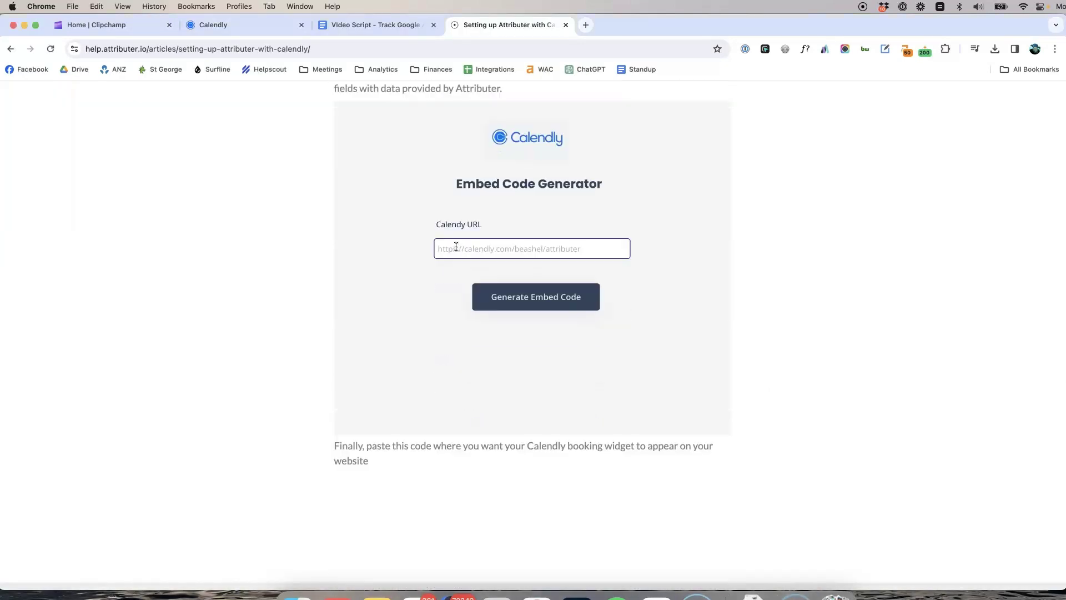
key("super+v")
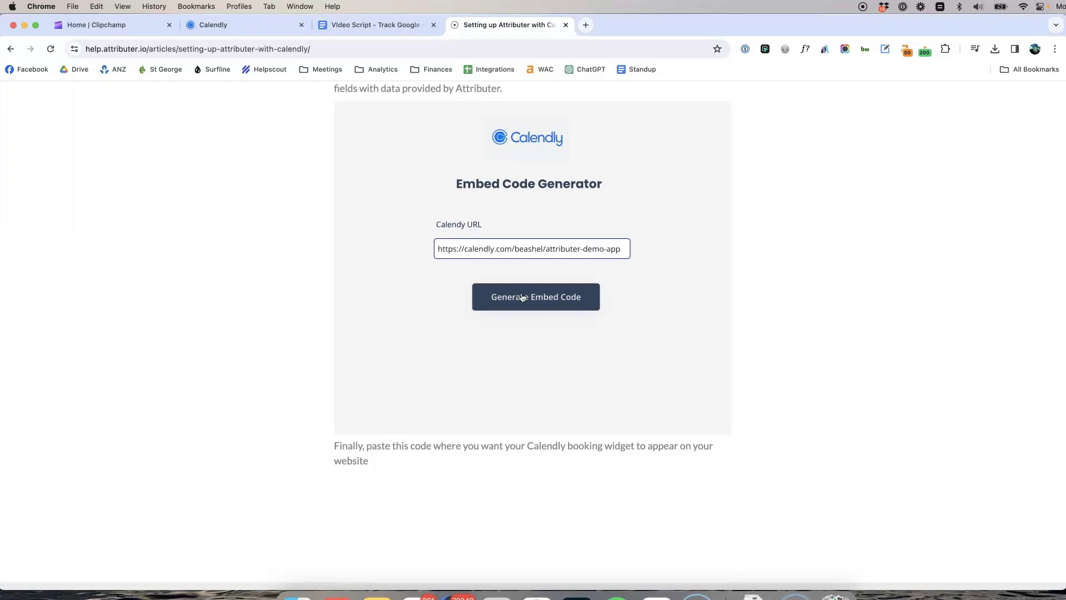
left_click(522, 298)
Copy the generated embed code into the Beaver Builder HTML module and save it
left_click(446, 236)
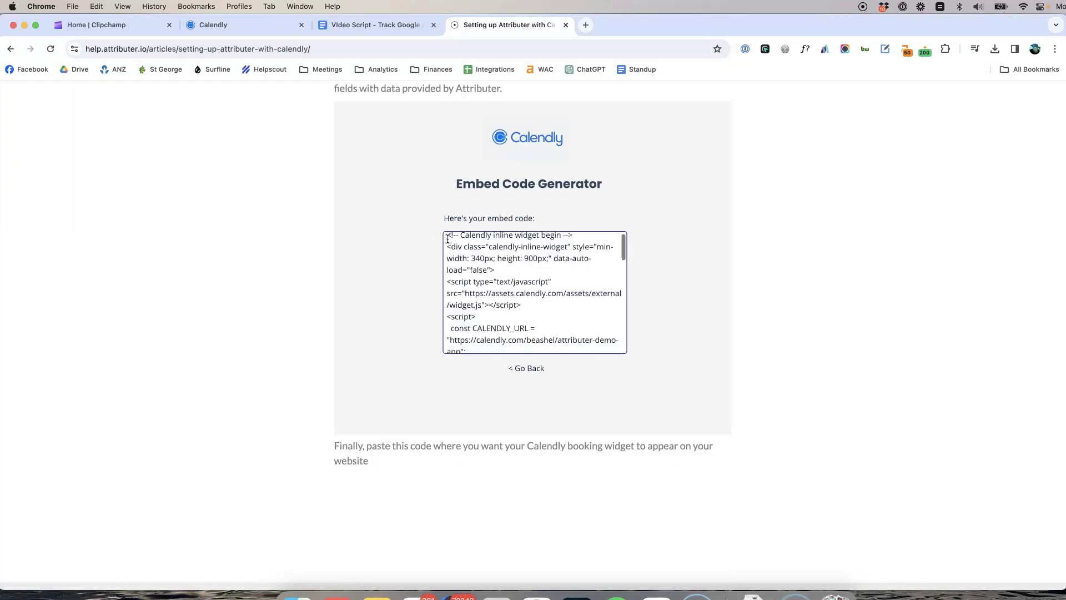
left_click_drag(447, 236, 523, 390)
key("super+c")
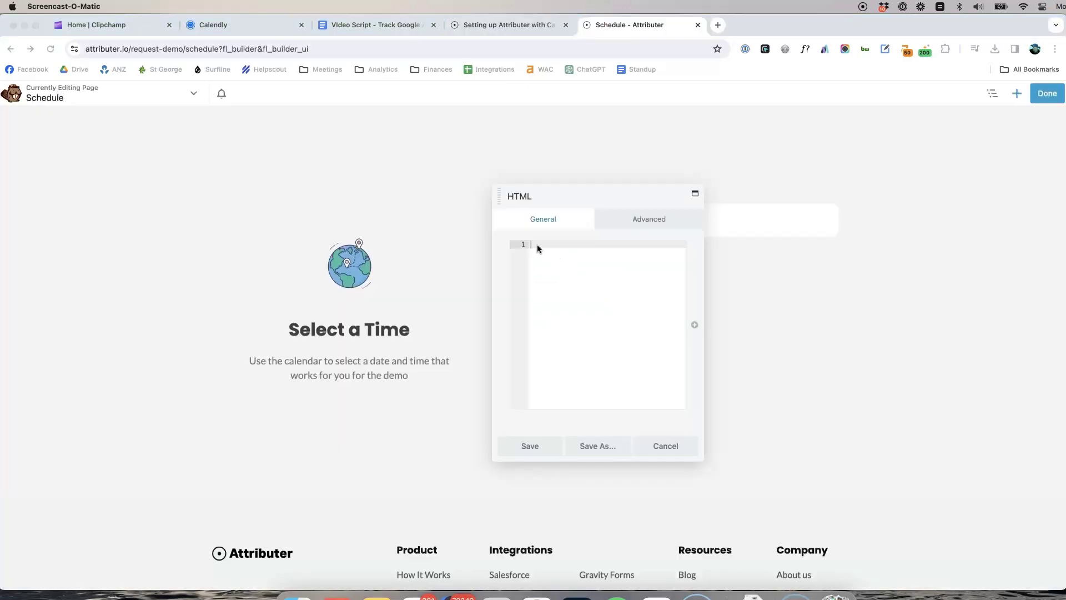
key("super+v")
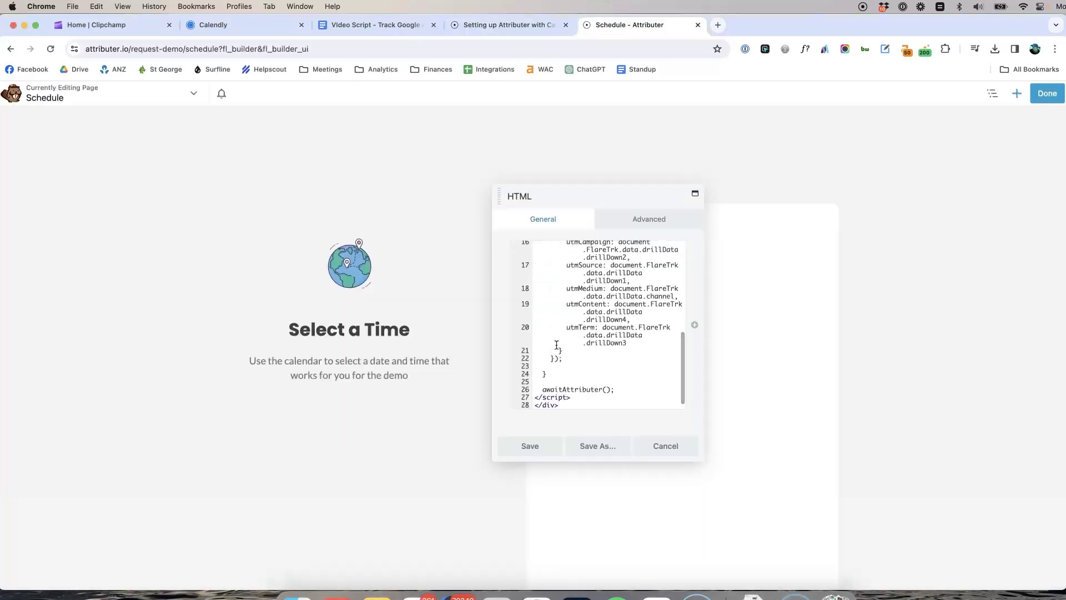
left_click(530, 445)
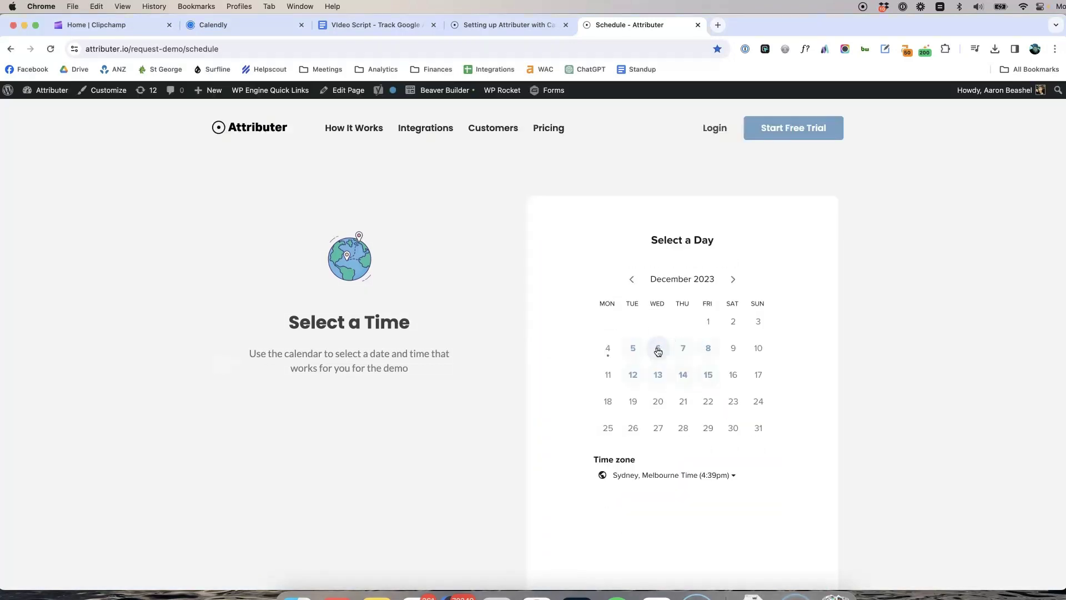
Schedule the December 6, 8:00am Attributer Demo slot using a test name and email
left_click(656, 348)
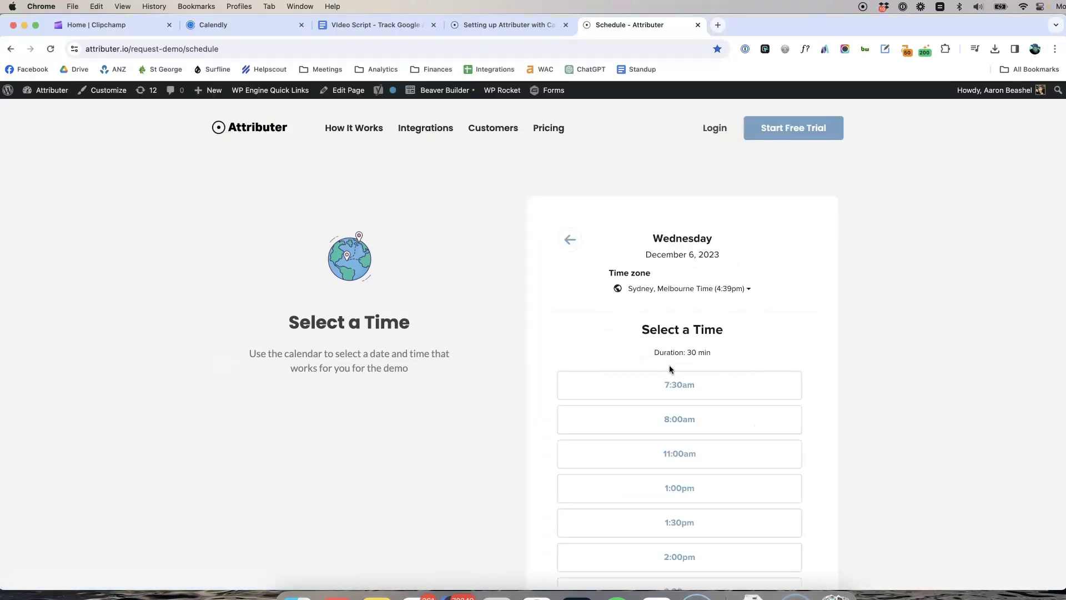
left_click(669, 419)
left_click(715, 423)
left_click(596, 444)
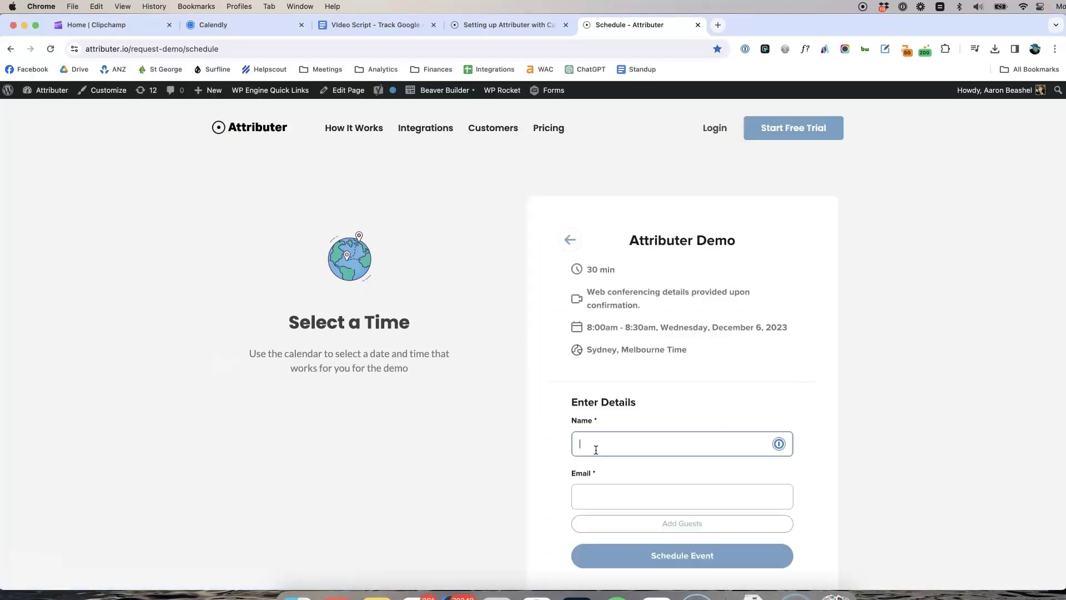
type("Joe Watt")
key("Tab")
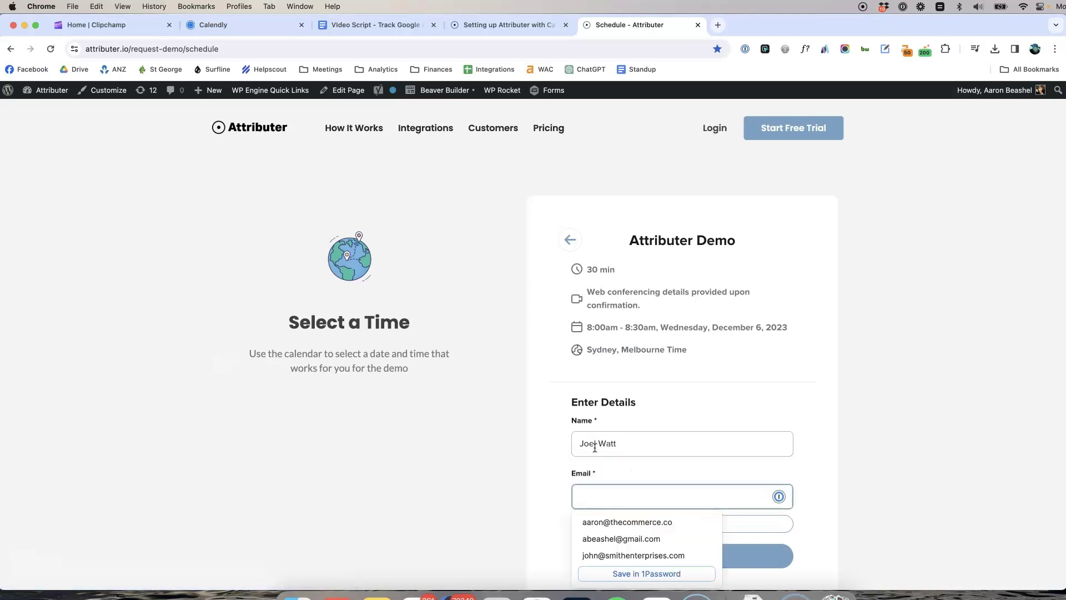
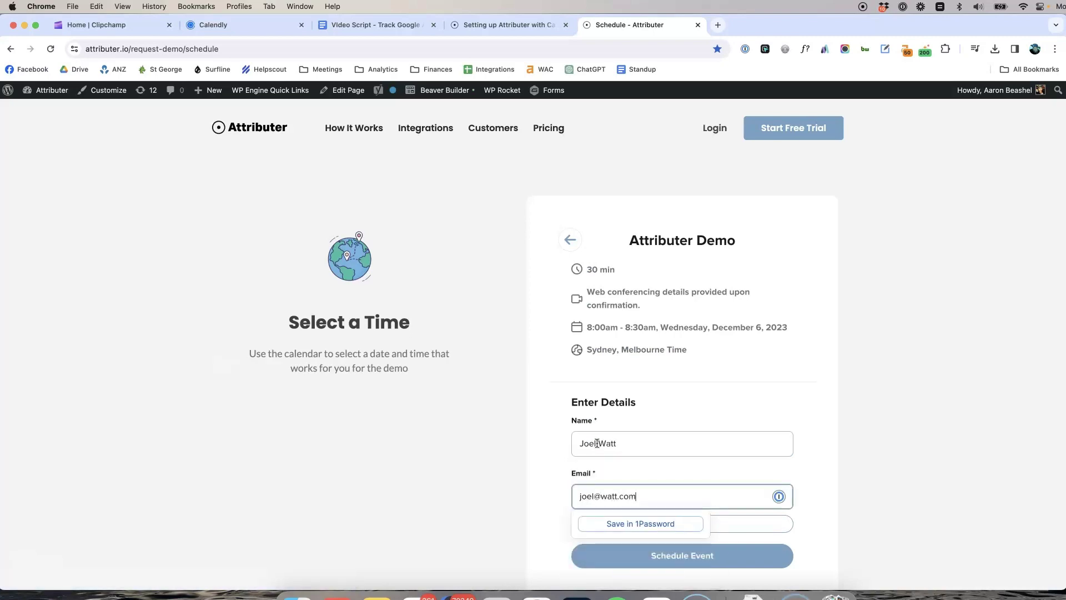
left_click(682, 555)
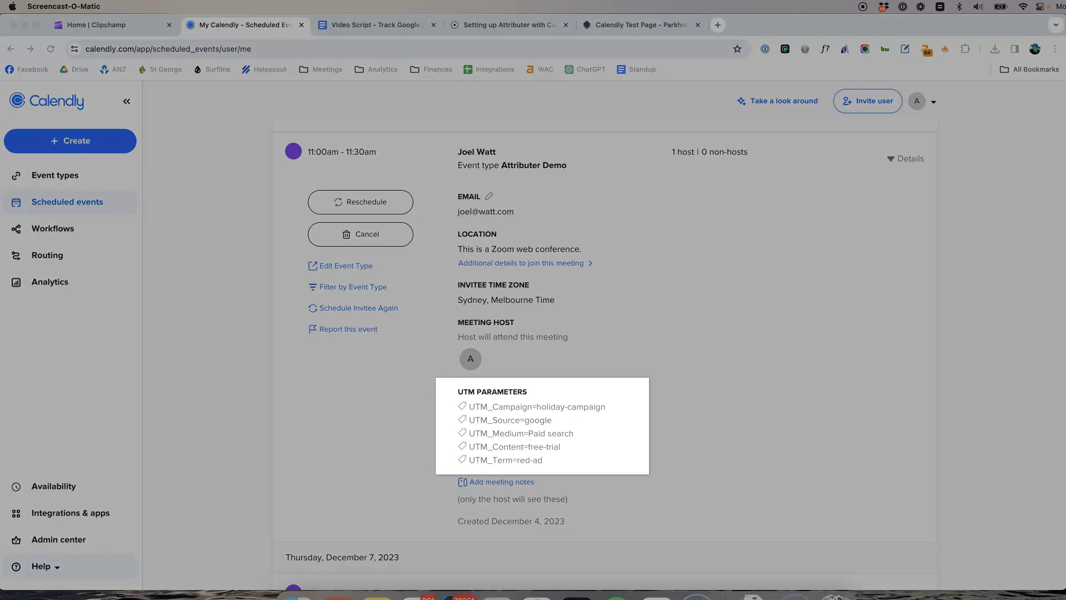